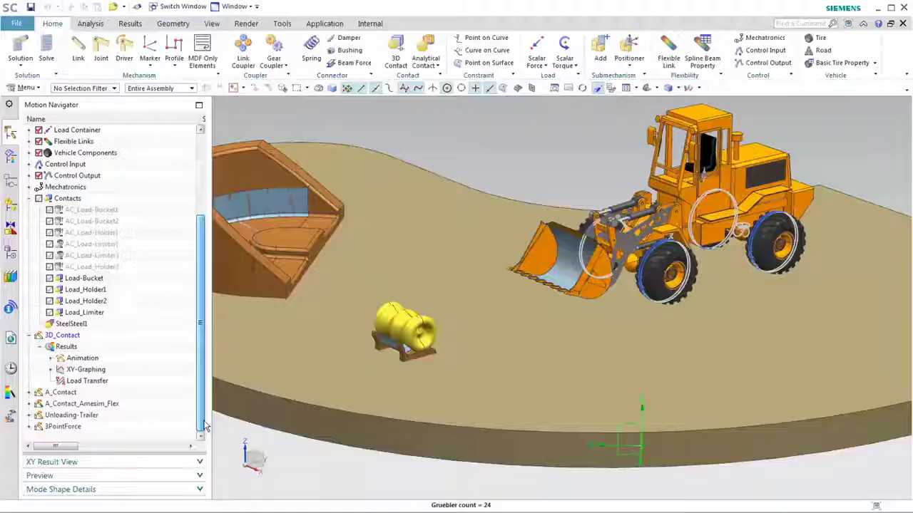
# Step: Show the Load_Limiter and Load_Holder1 contact geometry on the trailer and make A_Contact the active solution
pyautogui.click(100, 313)
pyautogui.click(98, 290)
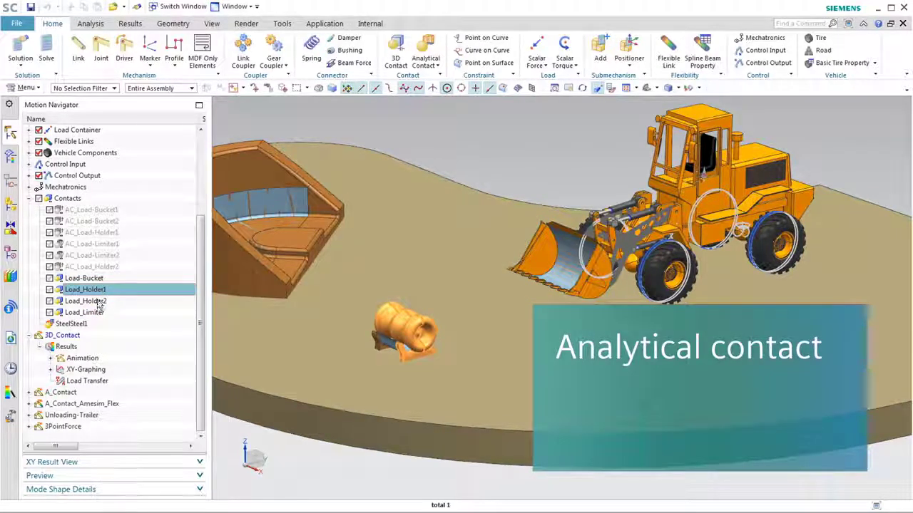
pyautogui.doubleClick(61, 393)
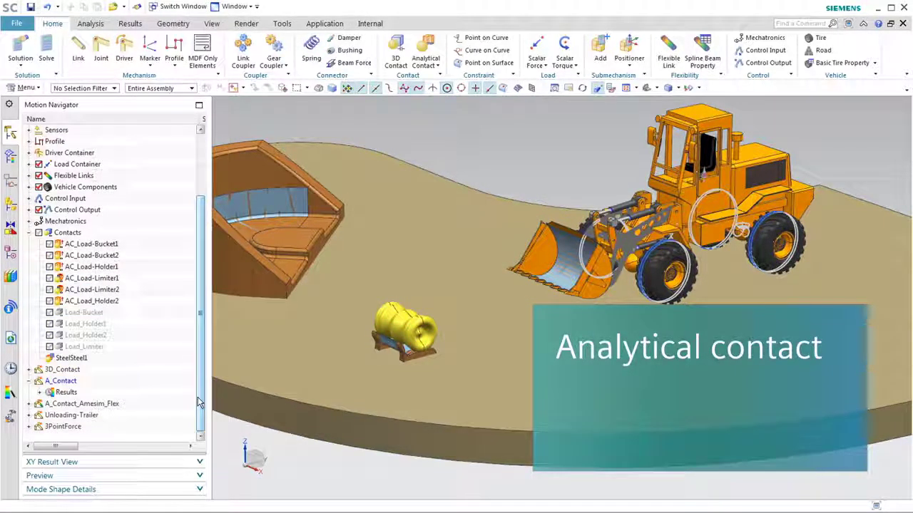
# Step: Plot the Load-Bucket->FM force curve from 3D_Contact XY-Graphing results and play the loader animation
pyautogui.click(29, 370)
pyautogui.click(51, 357)
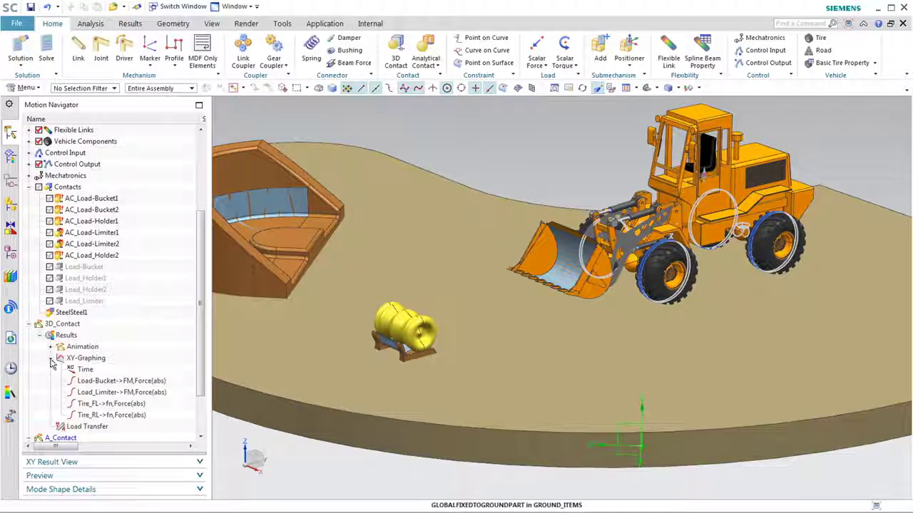
pyautogui.click(133, 384)
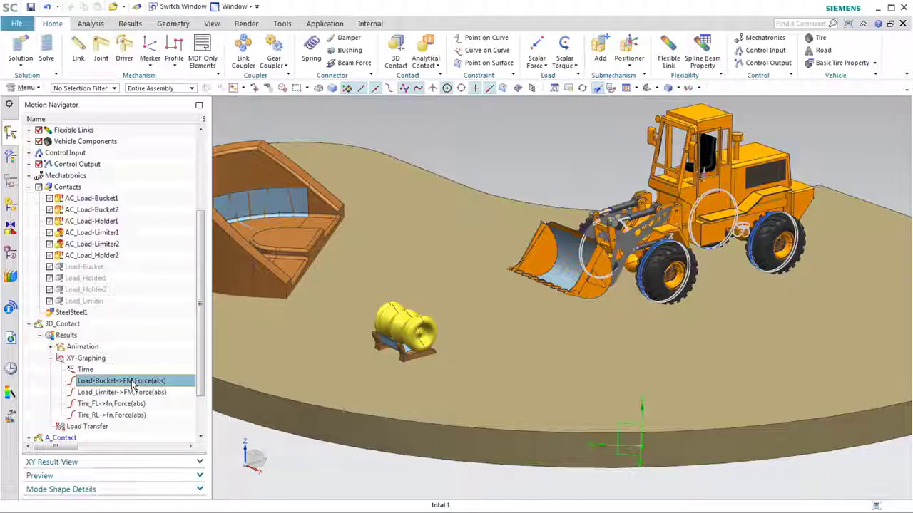
pyautogui.doubleClick(151, 385)
pyautogui.click(130, 25)
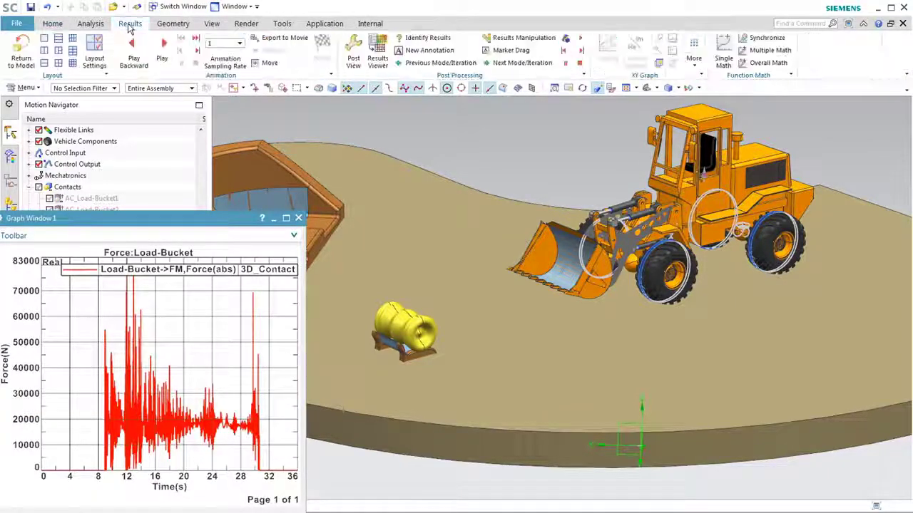
pyautogui.click(164, 51)
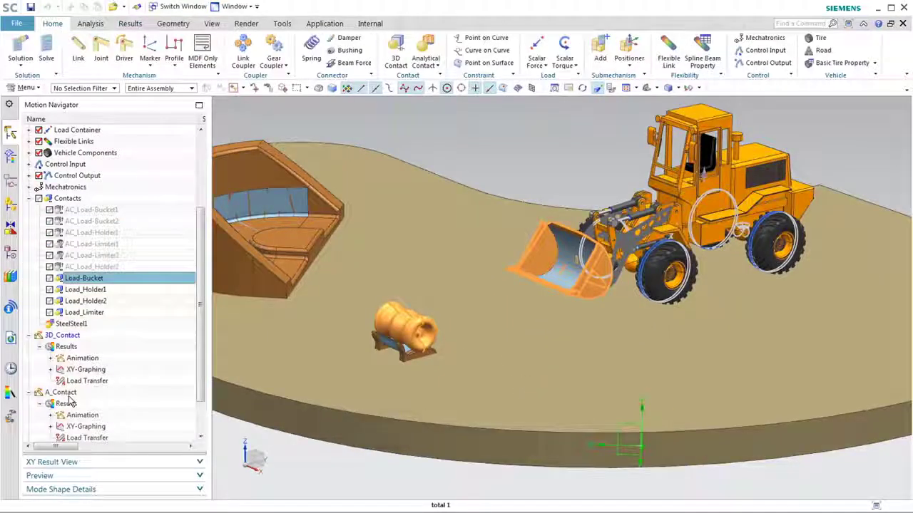
# Step: Activate A_Contact and review AC_Load-Bucket1's Sphere to Extrusion contact definition
pyautogui.doubleClick(69, 396)
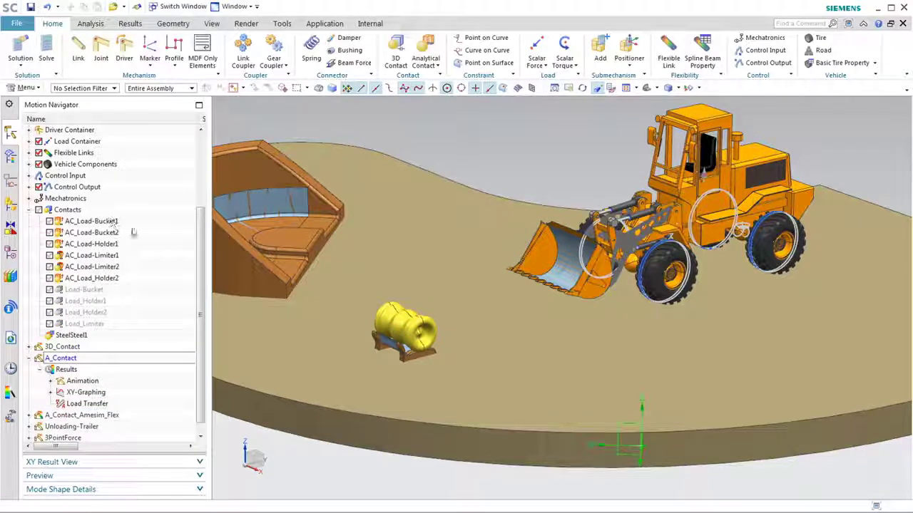
pyautogui.click(105, 223)
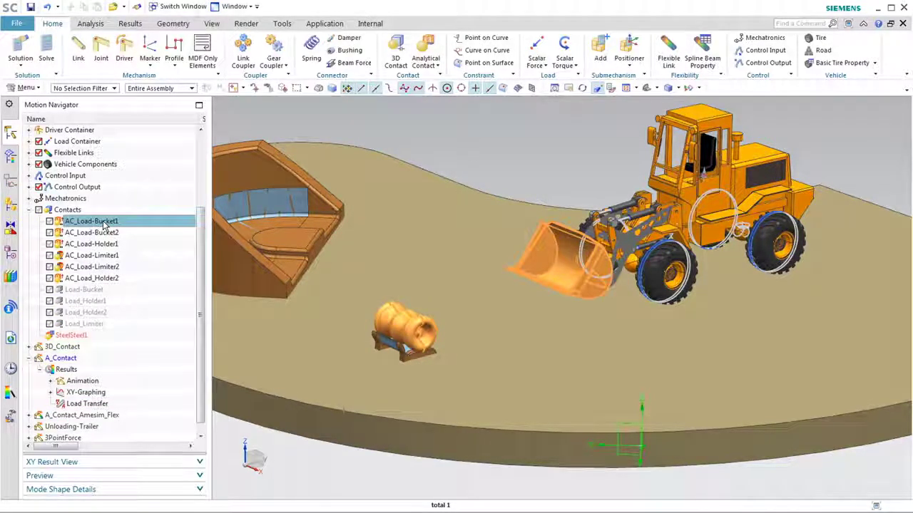
pyautogui.doubleClick(105, 223)
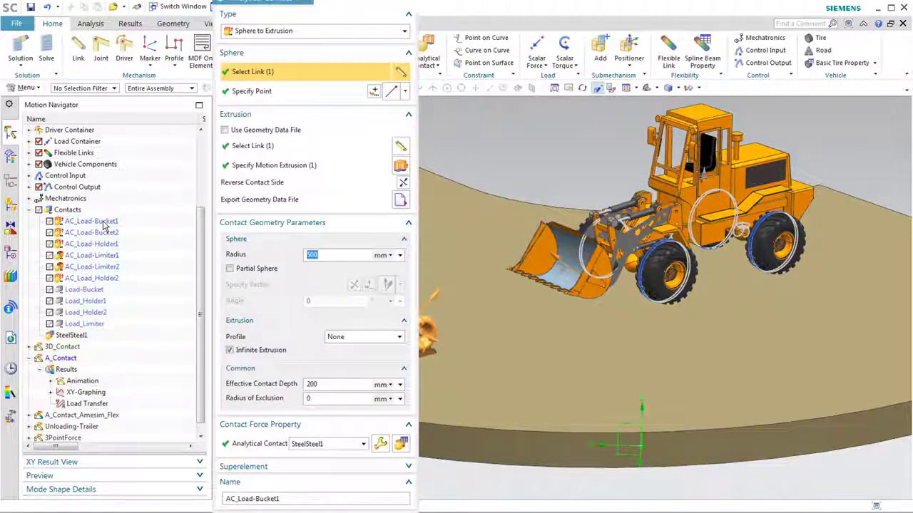
pyautogui.click(319, 31)
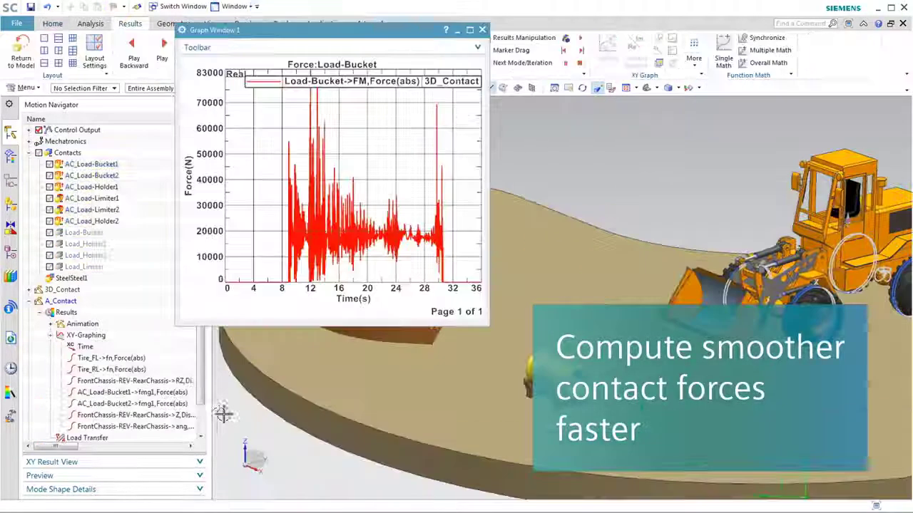
# Step: Overlay the AC_Load-Bucket1 and AC_Load-Bucket2 force curves on the Load-Bucket graph in Graph Window 1
pyautogui.click(132, 392)
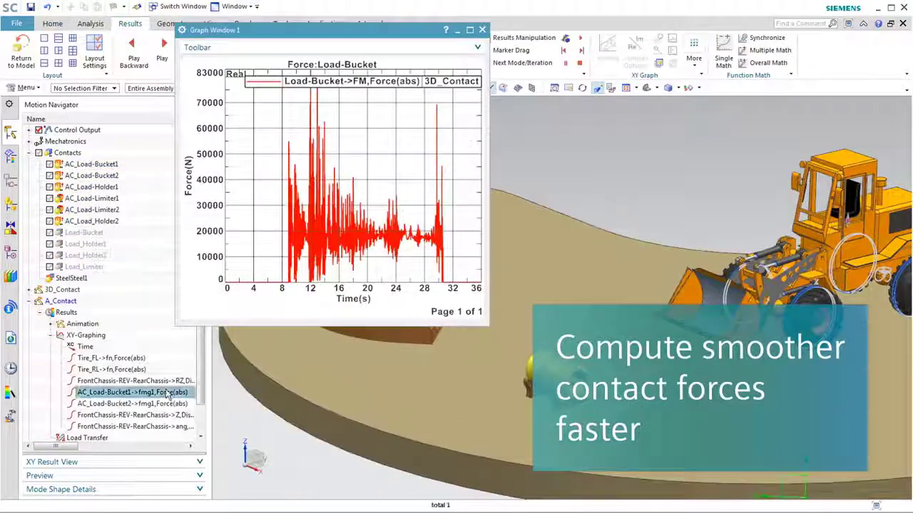
pyautogui.keyDown('ctrl'); pyautogui.click(132, 404); pyautogui.keyUp('ctrl')
pyautogui.rightClick(169, 405)
pyautogui.click(194, 425)
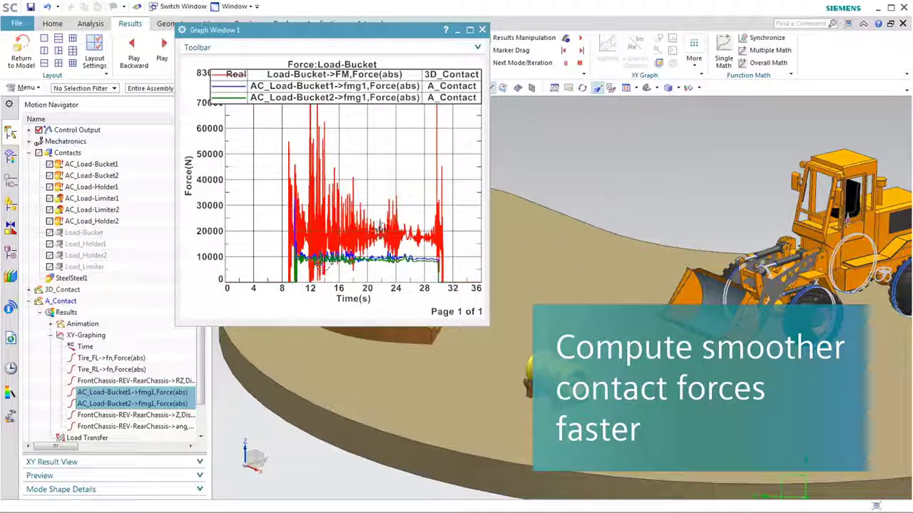
pyautogui.scroll(2, 394, 200)
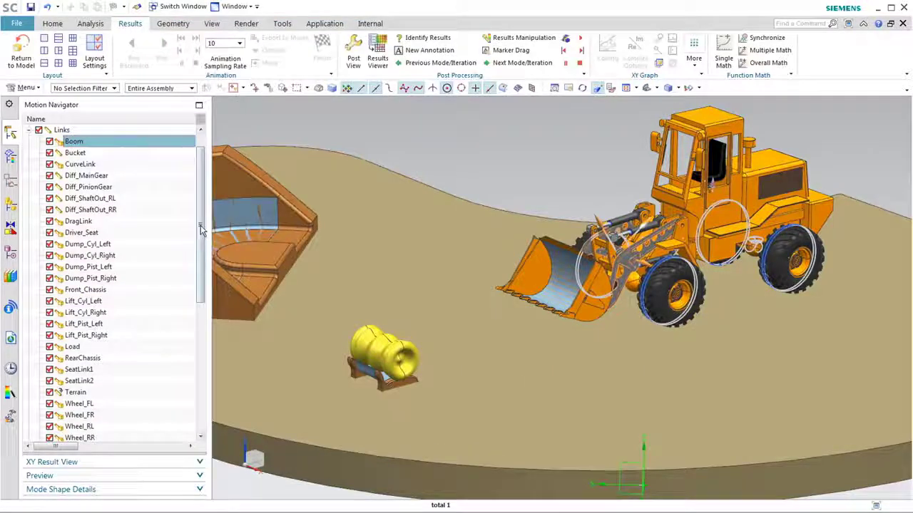
pyautogui.moveTo(201, 229); pyautogui.dragTo(201, 334)
# Step: Create a new flexible link from the ANSYS Structural results file boom_sim1-Solution_1.rst
pyautogui.rightClick(79, 335)
pyautogui.moveTo(109, 341)
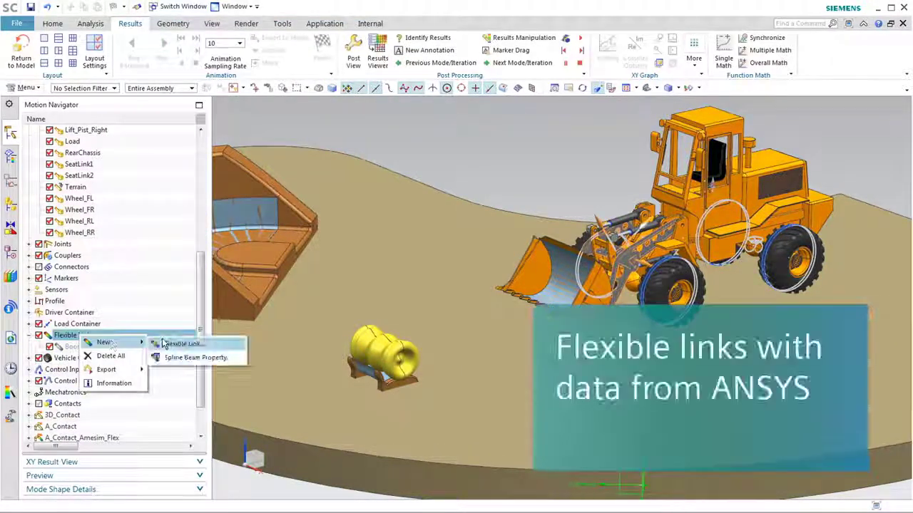
pyautogui.click(196, 343)
pyautogui.click(425, 222)
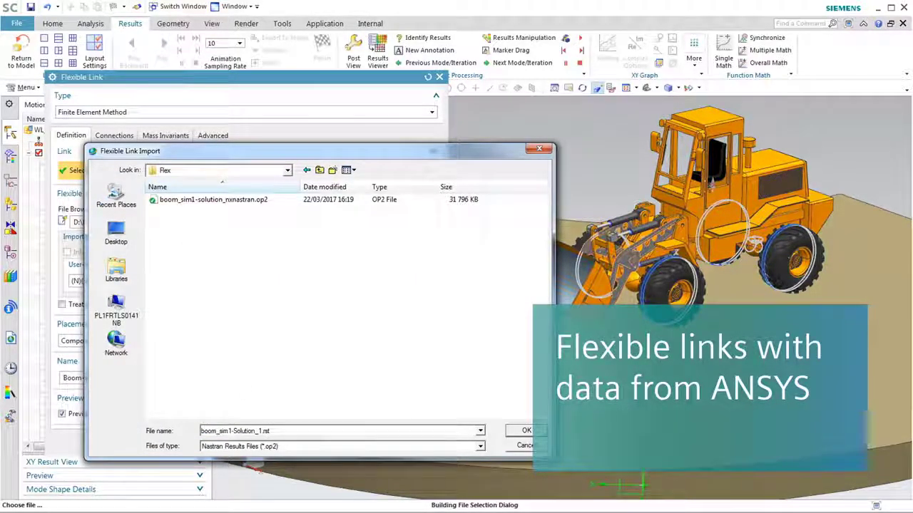
pyautogui.click(293, 446)
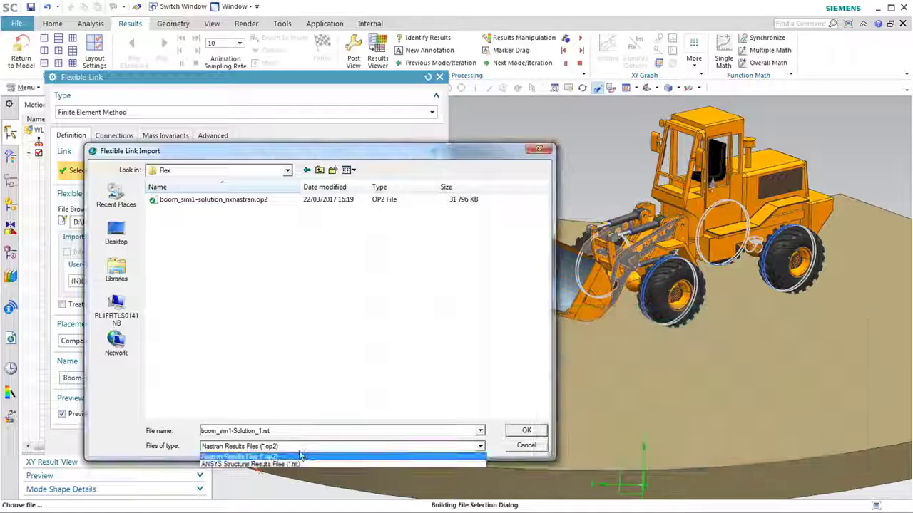
pyautogui.click(301, 466)
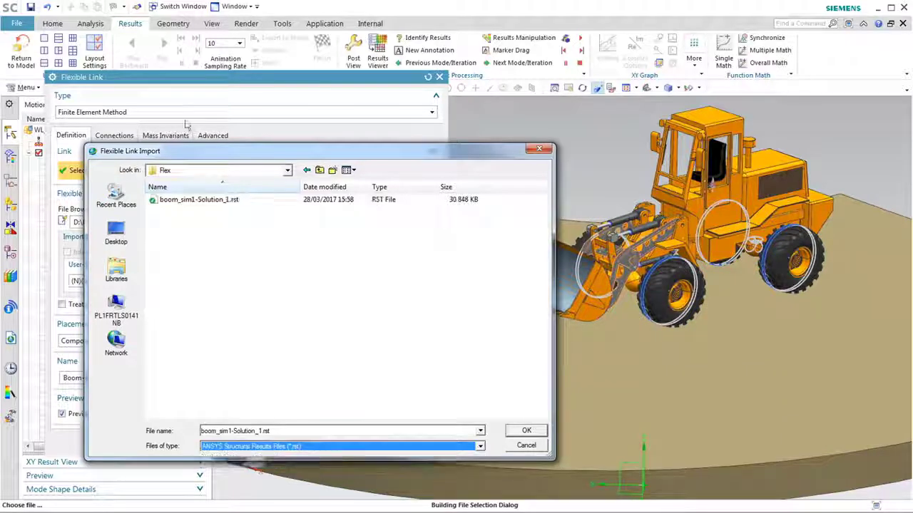
pyautogui.click(223, 199)
pyautogui.click(526, 430)
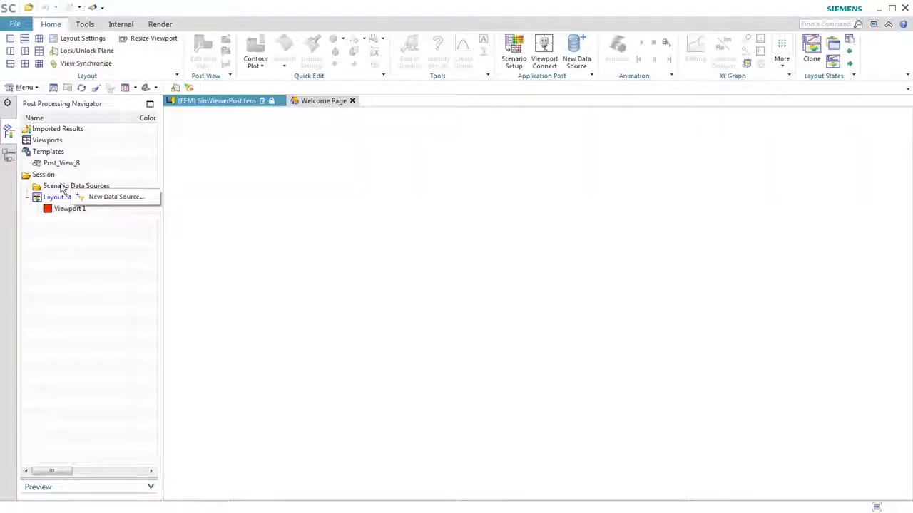
# Step: Apply the saved post-processing session PostProcessingSession.rsfx
pyautogui.rightClick(43, 174)
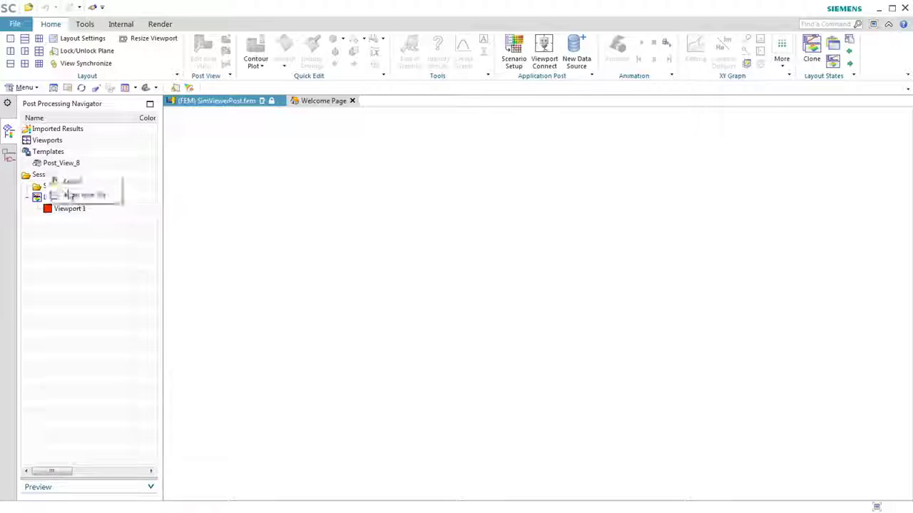
pyautogui.click(67, 195)
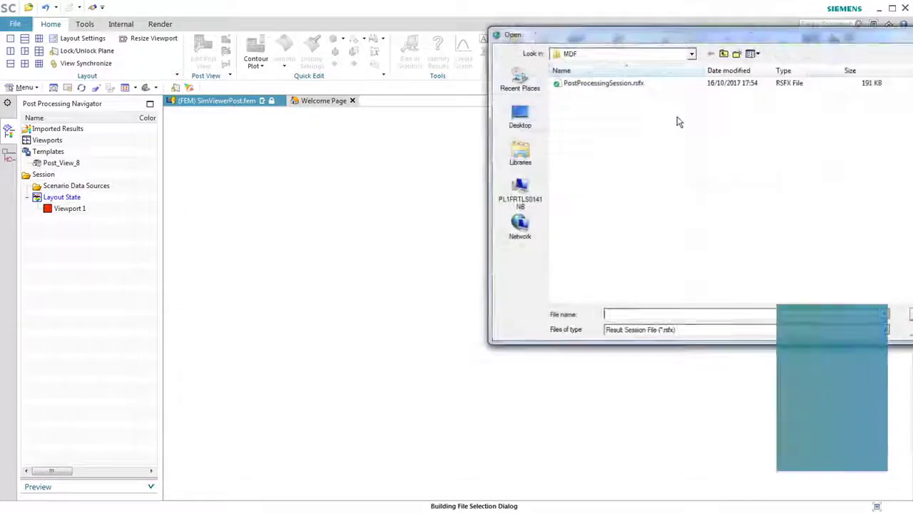
pyautogui.doubleClick(519, 92)
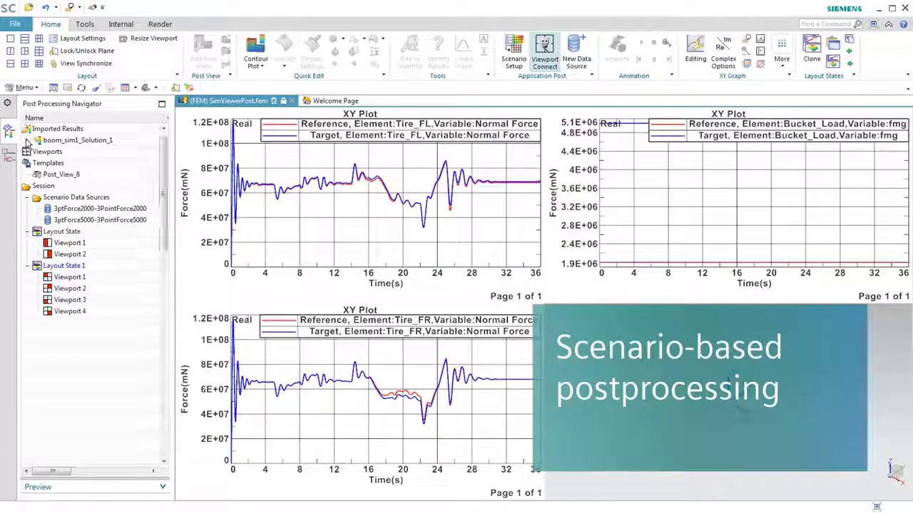
# Step: Plot the Mode 8 nodal displacement contour of boom_sim1_Solution_1 in the empty viewport
pyautogui.click(29, 140)
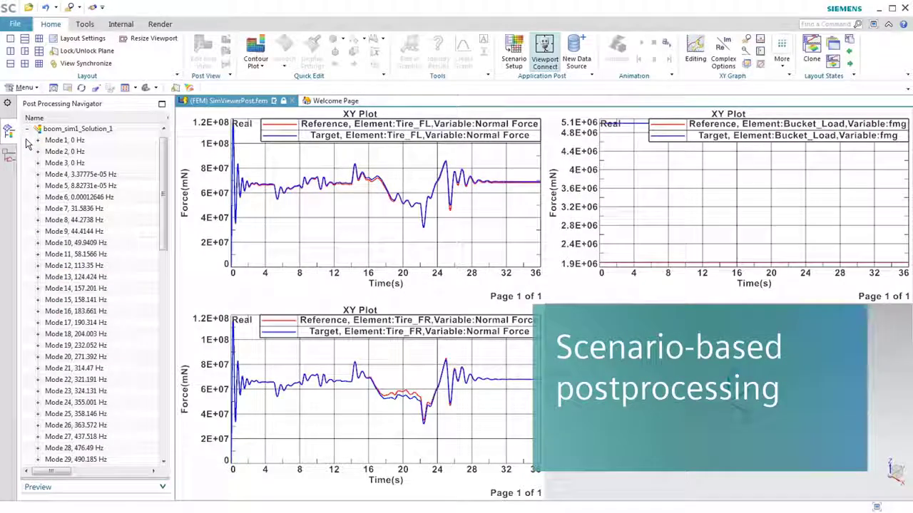
pyautogui.click(38, 220)
pyautogui.click(48, 232)
pyautogui.doubleClick(87, 233)
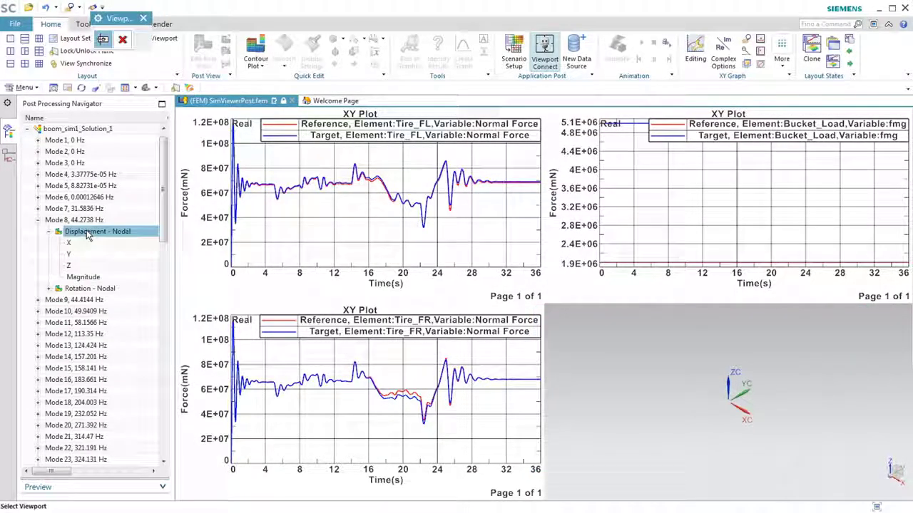
pyautogui.click(661, 365)
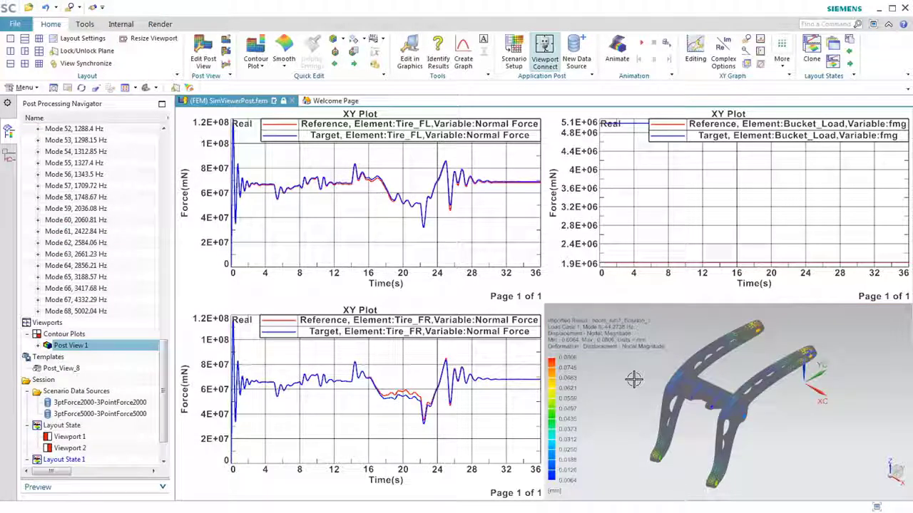
pyautogui.scroll(2, 633, 368)
pyautogui.moveTo(634, 368); pyautogui.dragTo(593, 371, button='middle')
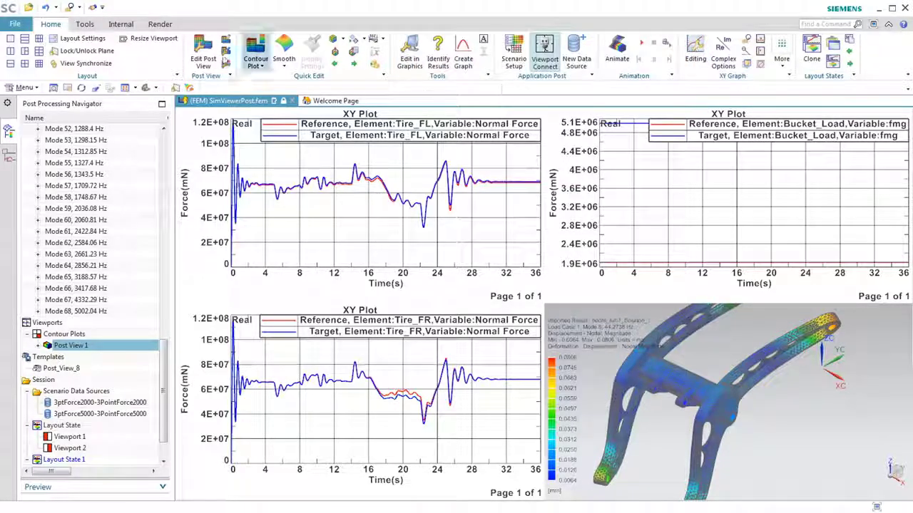
# Step: Set the post view edges to Feature and step the contour through other mode shapes
pyautogui.click(201, 56)
pyautogui.click(164, 122)
pyautogui.click(154, 136)
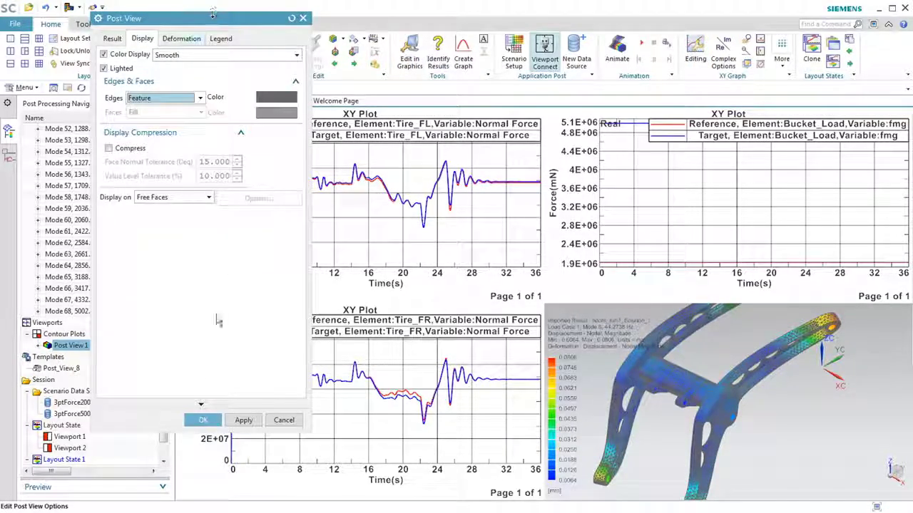
pyautogui.click(203, 421)
pyautogui.moveTo(841, 431); pyautogui.dragTo(820, 420, button='middle')
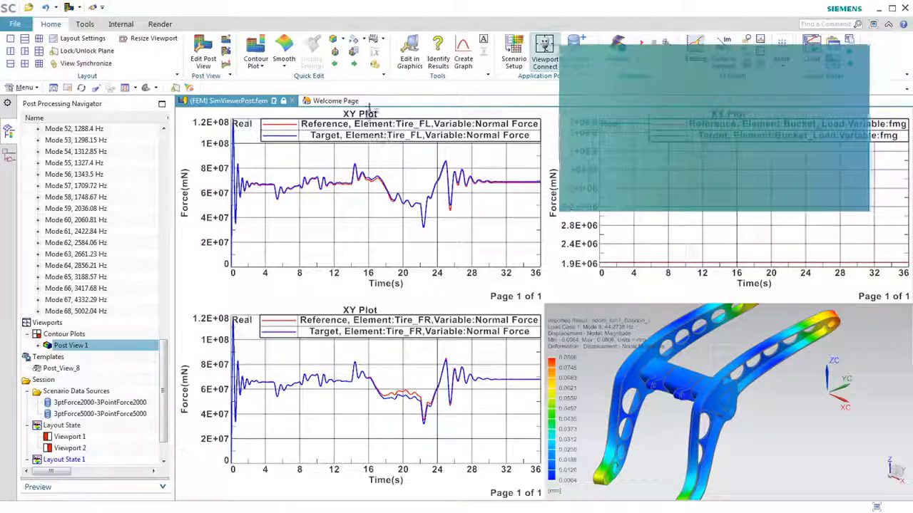
pyautogui.click(354, 66)
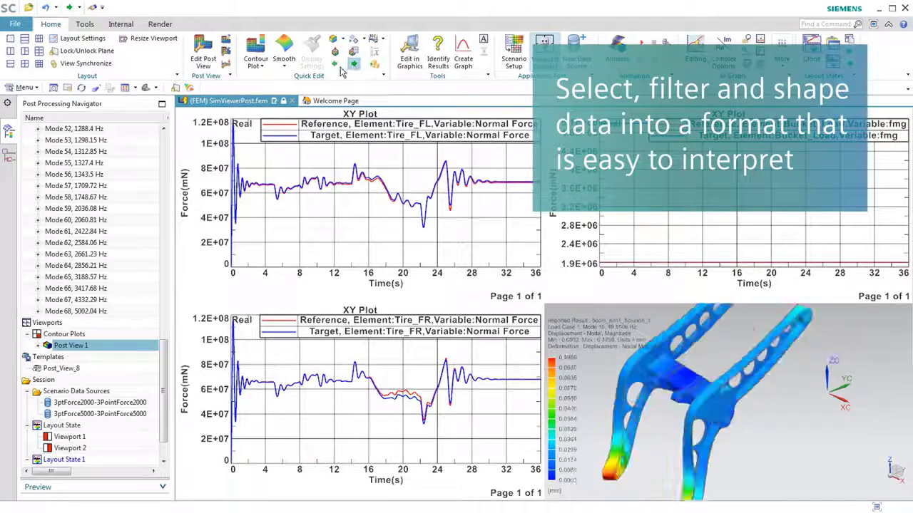
pyautogui.click(335, 65)
pyautogui.click(335, 65)
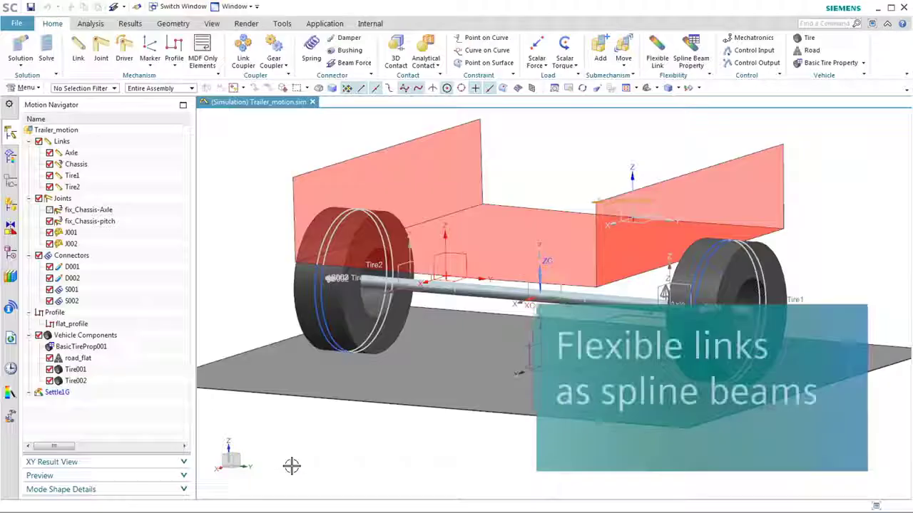
# Step: Open the leaf_spring_motion.sim simulation file
pyautogui.click(17, 25)
pyautogui.click(50, 92)
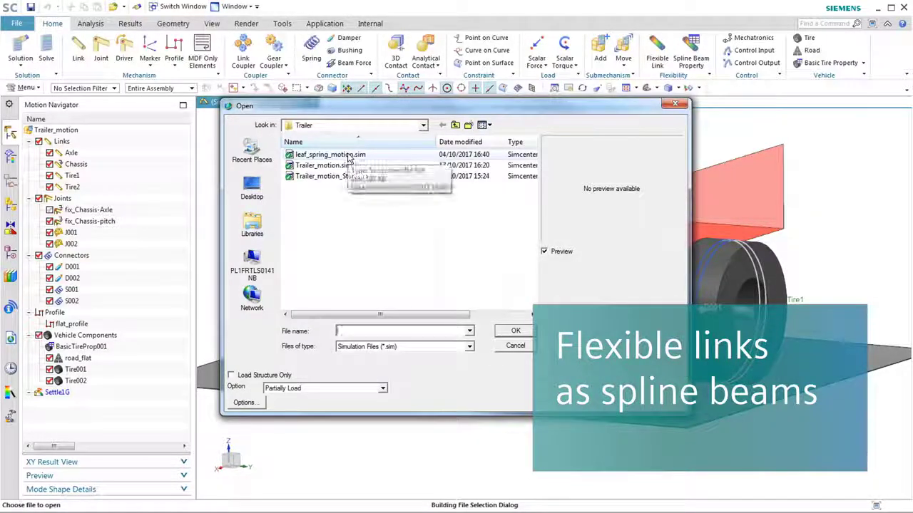
pyautogui.click(350, 156)
pyautogui.click(510, 331)
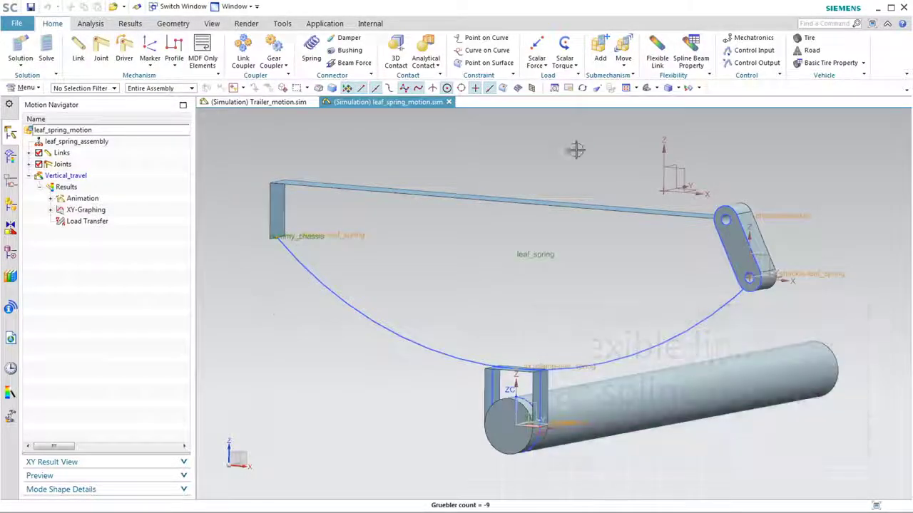
# Step: Define a Spline Beam flexible link using the leaf spring link and its curve as centre line
pyautogui.click(657, 52)
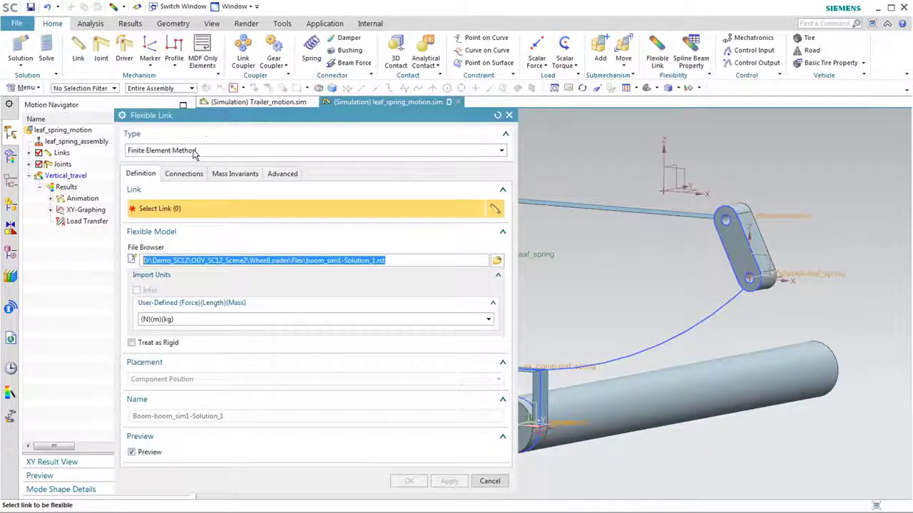
pyautogui.click(217, 155)
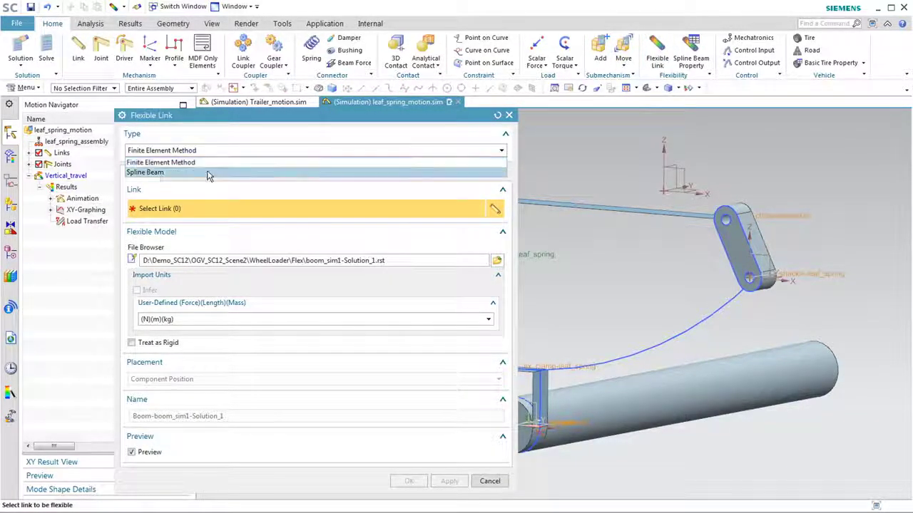
pyautogui.click(206, 174)
pyautogui.moveTo(185, 118); pyautogui.dragTo(175, 119)
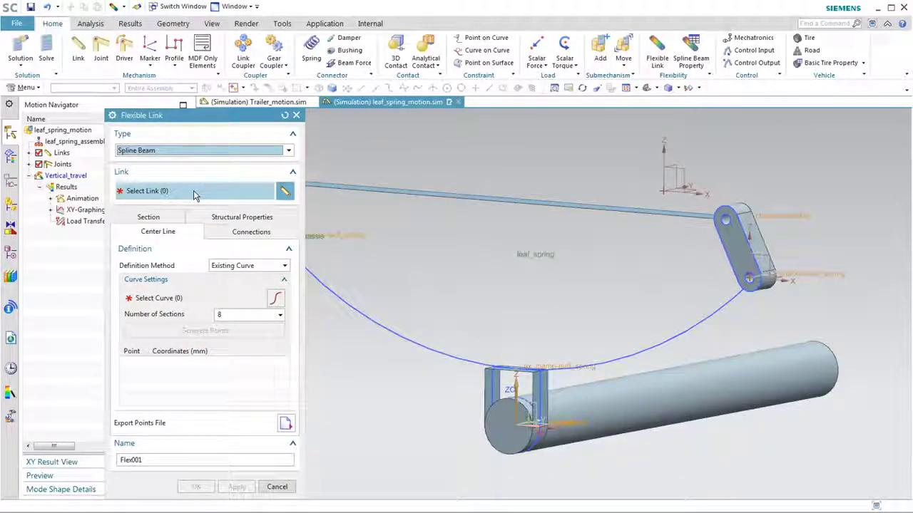
pyautogui.click(356, 308)
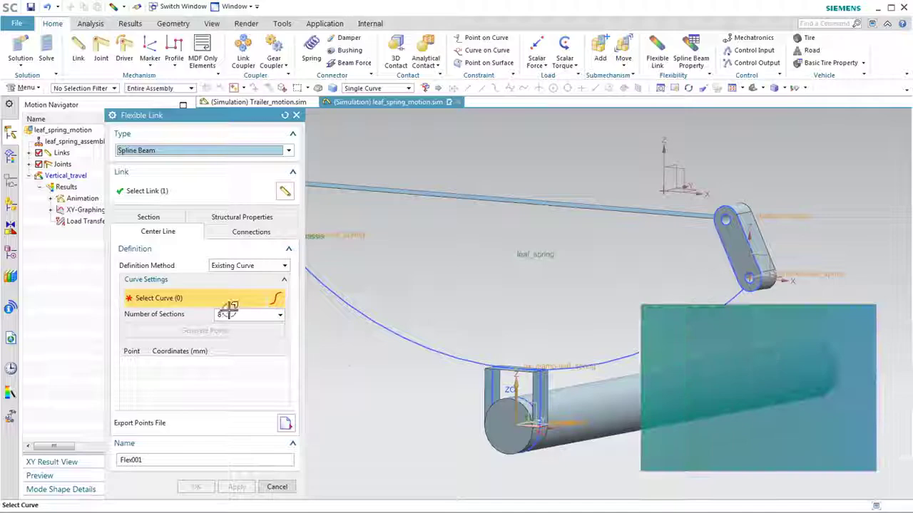
pyautogui.click(333, 291)
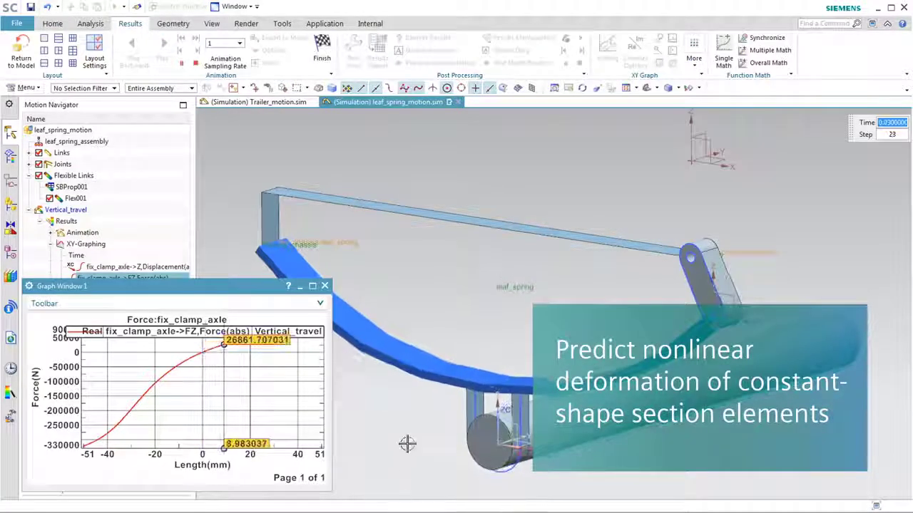
pyautogui.moveTo(434, 411)
pyautogui.mouseDown(button='middle')
pyautogui.moveTo(430, 393)
pyautogui.moveTo(690, 405)
pyautogui.mouseUp(button='middle')
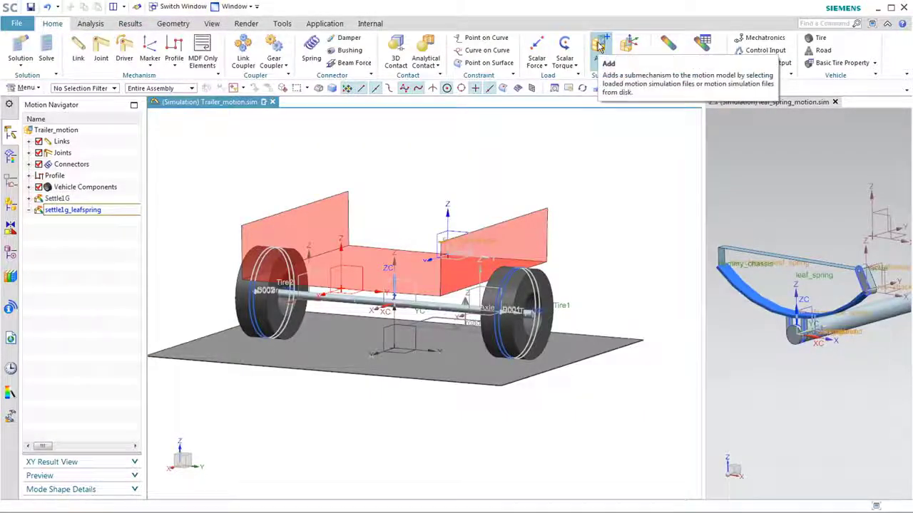
# Step: Add Trailer_motion.sim as a submechanism of the loader scene with Move positioning
pyautogui.click(600, 55)
pyautogui.click(114, 156)
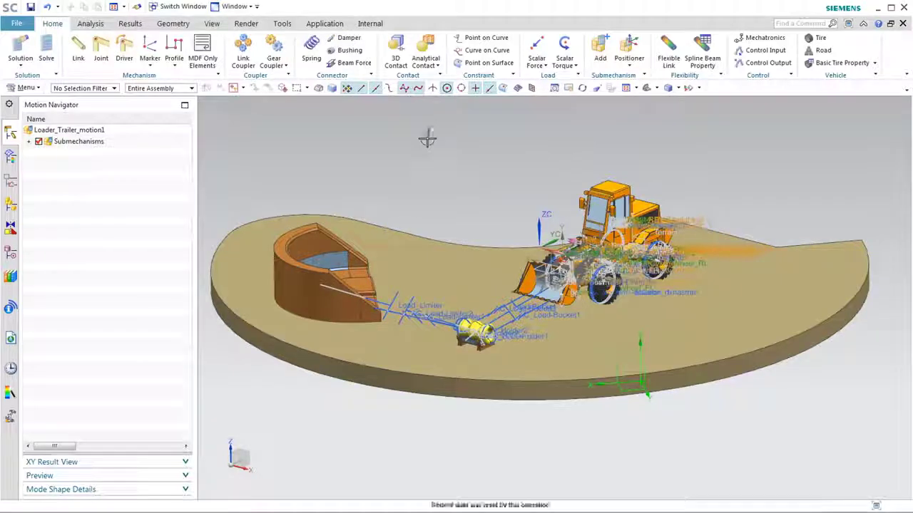
pyautogui.click(600, 50)
pyautogui.click(117, 191)
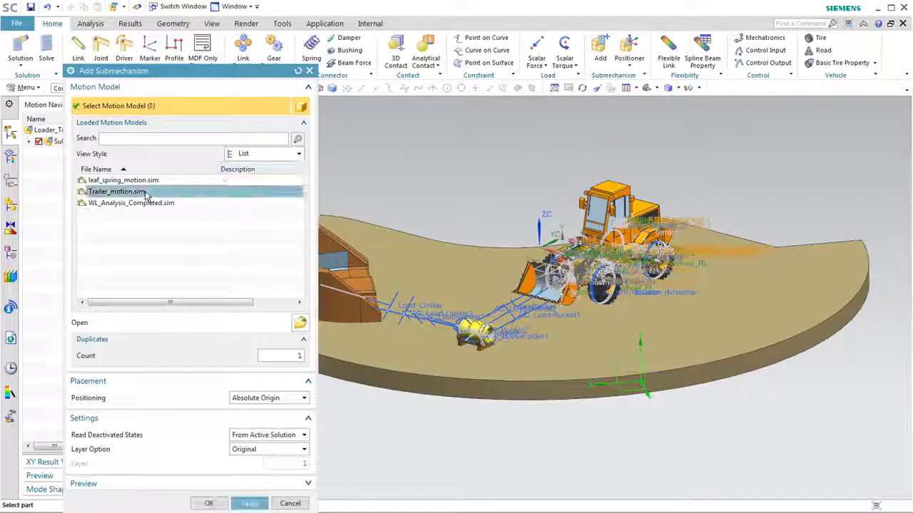
pyautogui.click(275, 398)
pyautogui.click(243, 426)
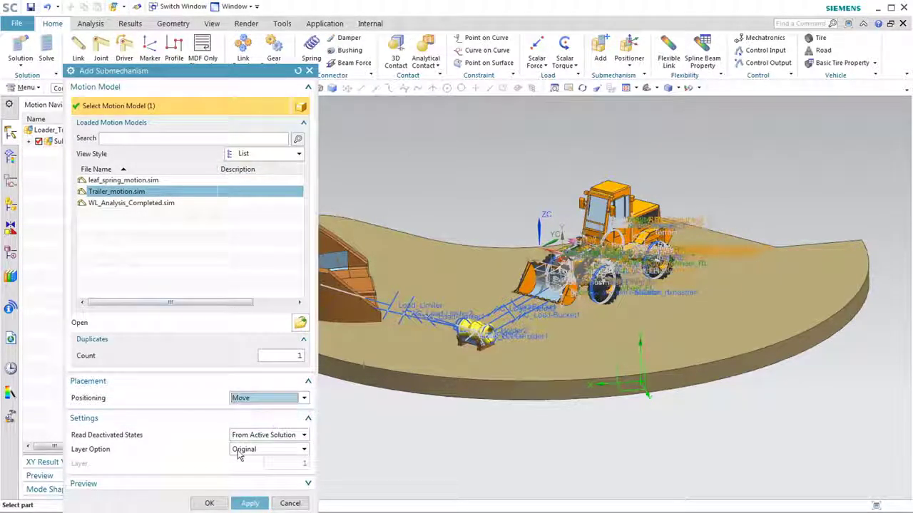
pyautogui.click(209, 504)
pyautogui.moveTo(527, 469); pyautogui.dragTo(577, 468, button='middle')
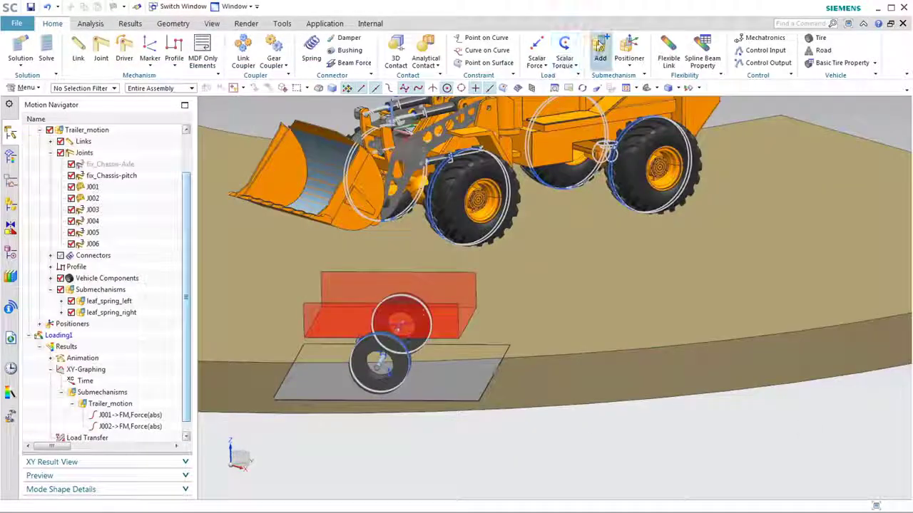
# Step: Add another copy of Trailer_motion.sim as a second submechanism
pyautogui.click(600, 52)
pyautogui.click(132, 129)
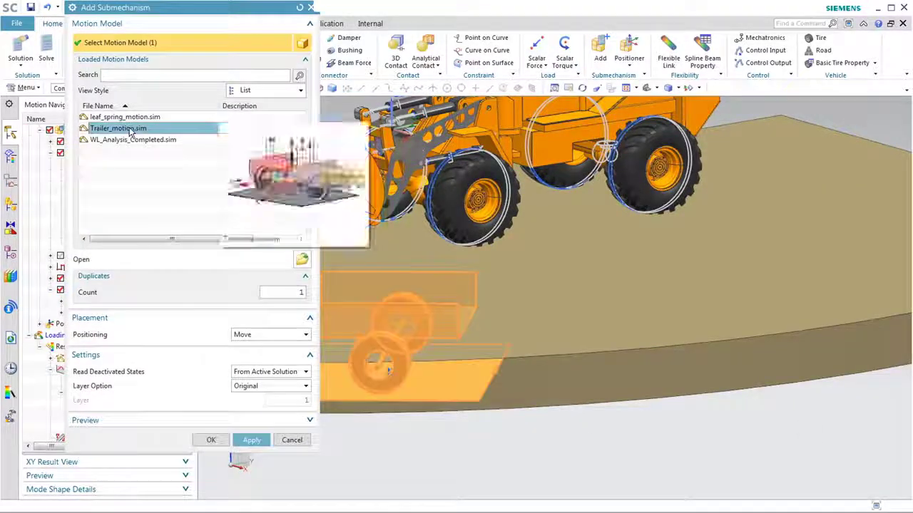
pyautogui.click(208, 440)
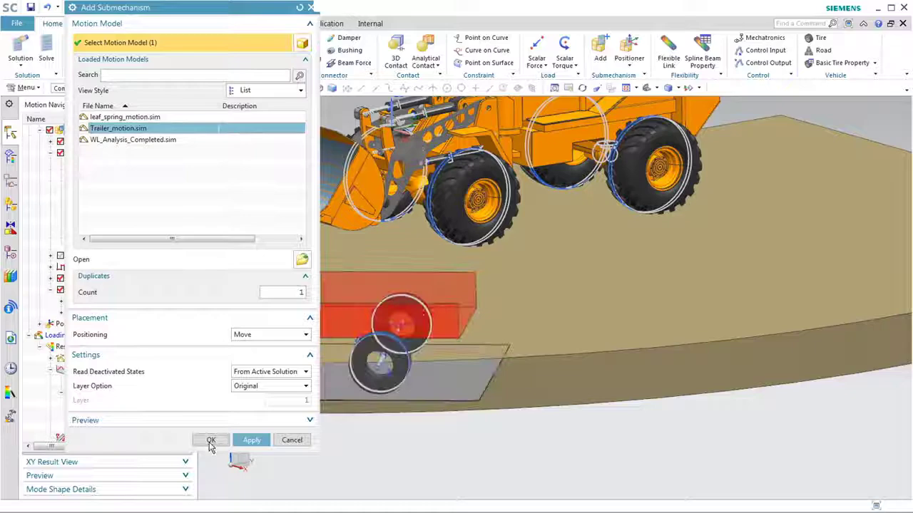
# Step: Select the trailer as the submechanism to position in the Submechanism Positioner
pyautogui.click(740, 308)
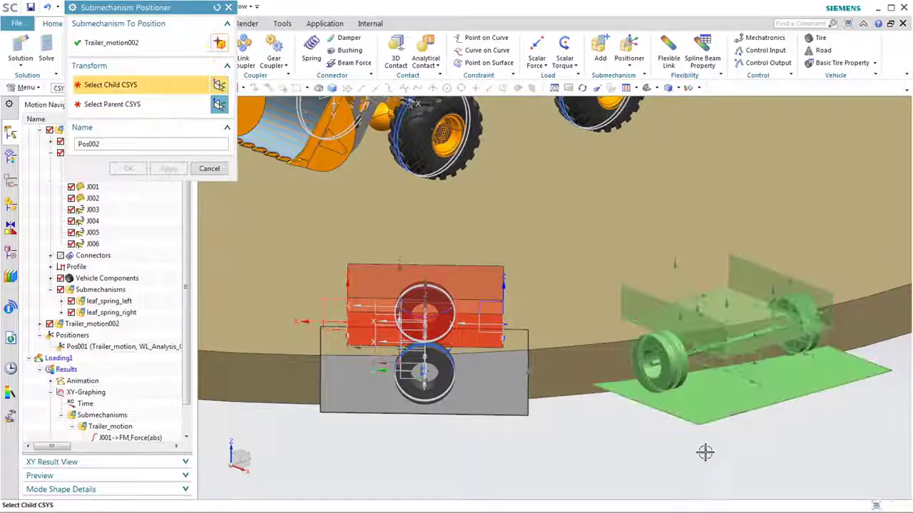